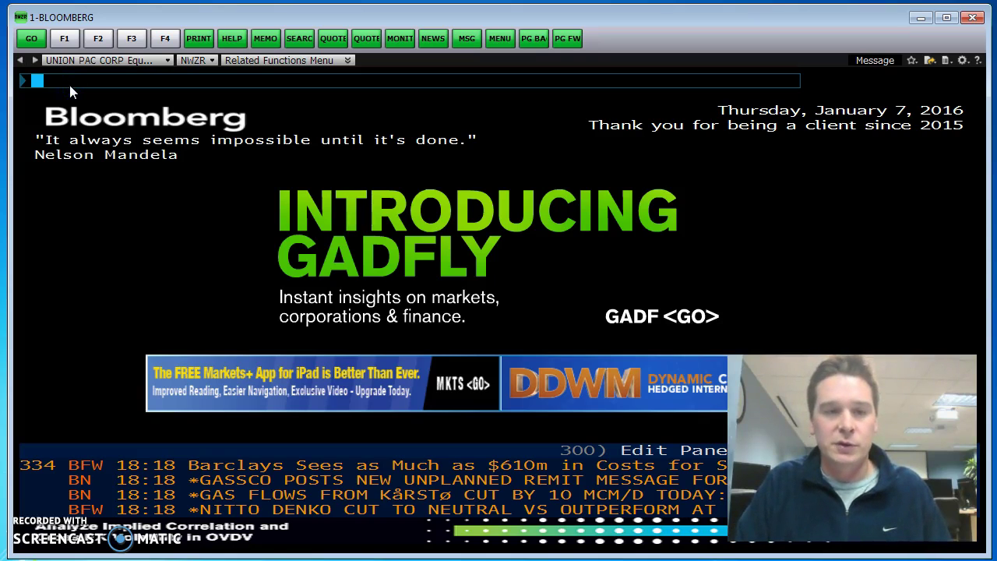
Step: Enter the ticker DIS in the command line to look up Walt Disney
text(DIS)
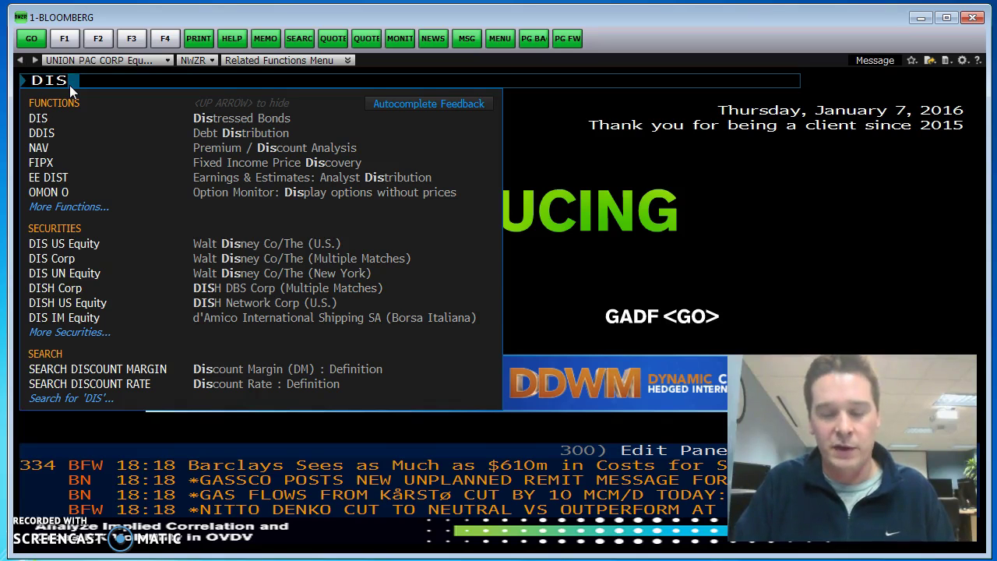
Step: Load DIS US Equity to show Walt Disney's equity function menu
key(F8)
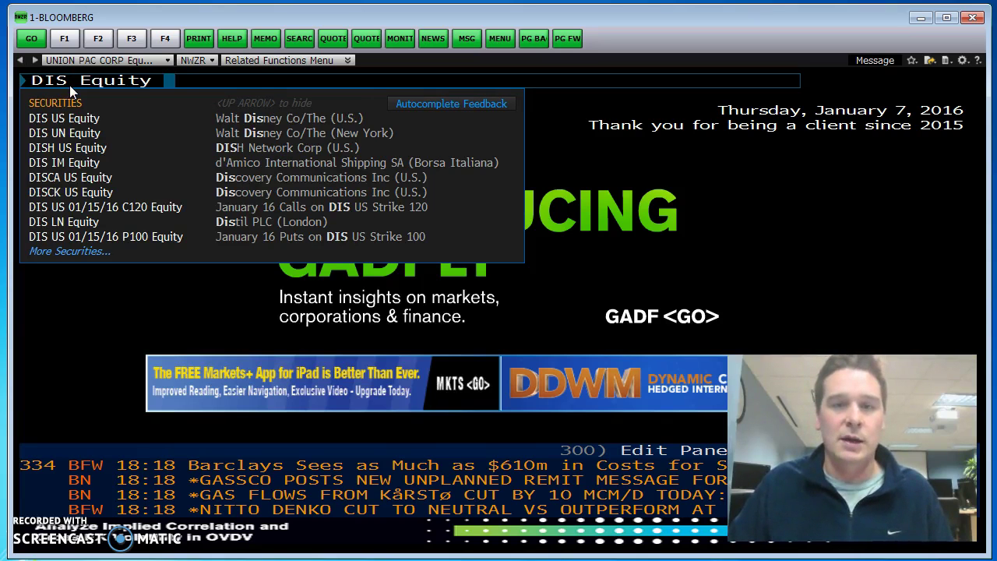
key(Return)
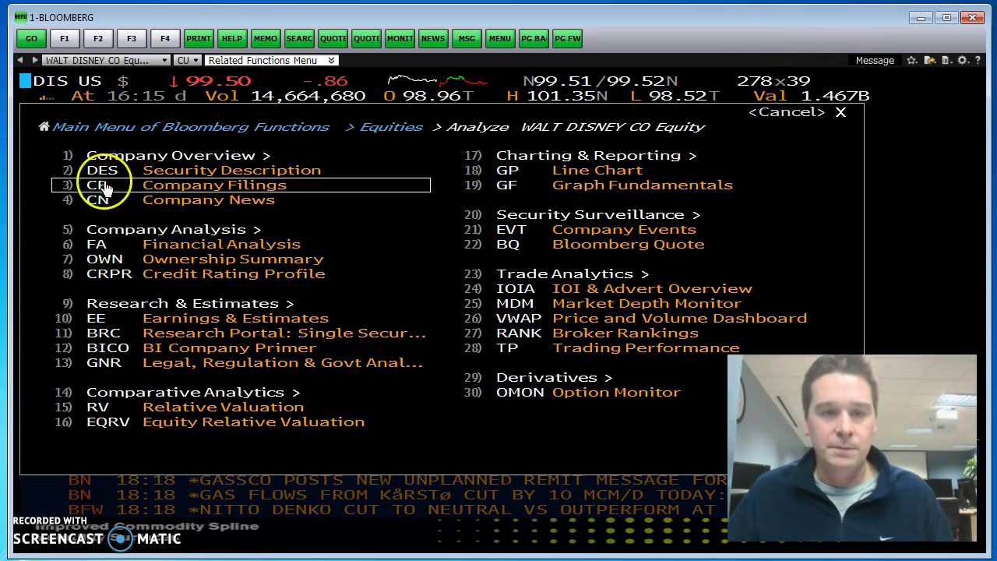
Step: Choose 2) DES Security Description from Disney's function menu
mouse_move(309, 92)
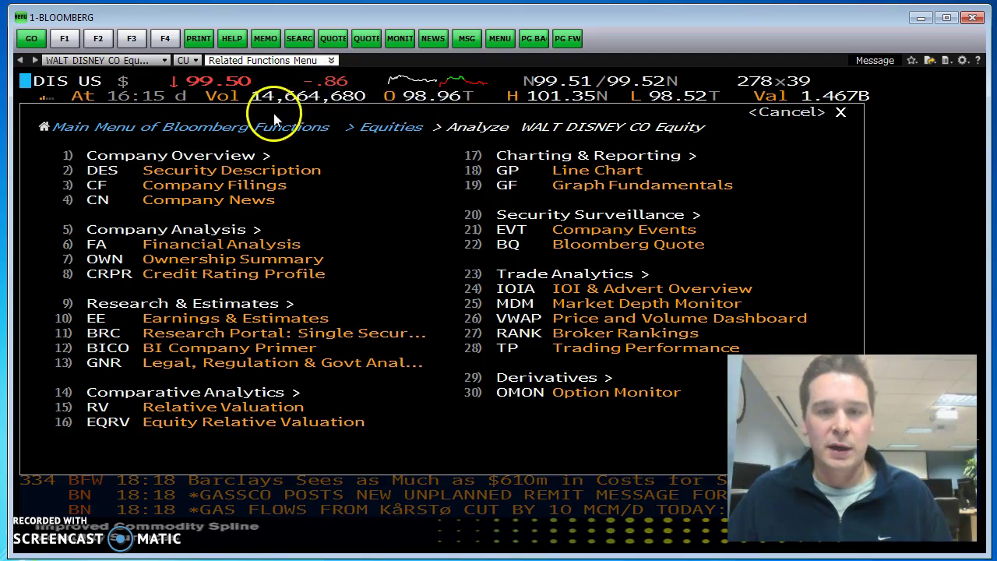
mouse_move(348, 101)
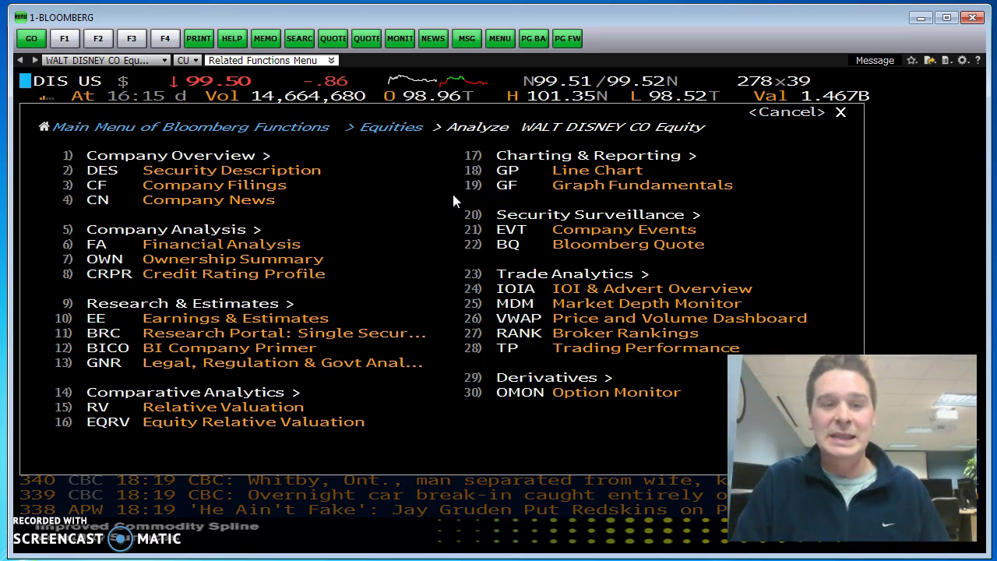
click(274, 171)
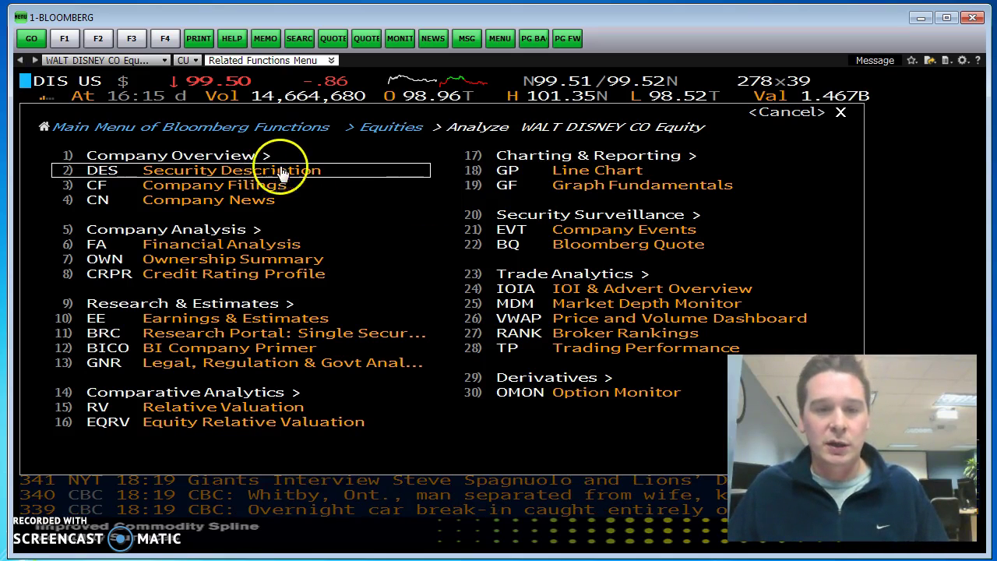
Step: Run DES and review Disney's Ratios and Revenue & EPS pages, then return to Profile
text(DES)
key(Return)
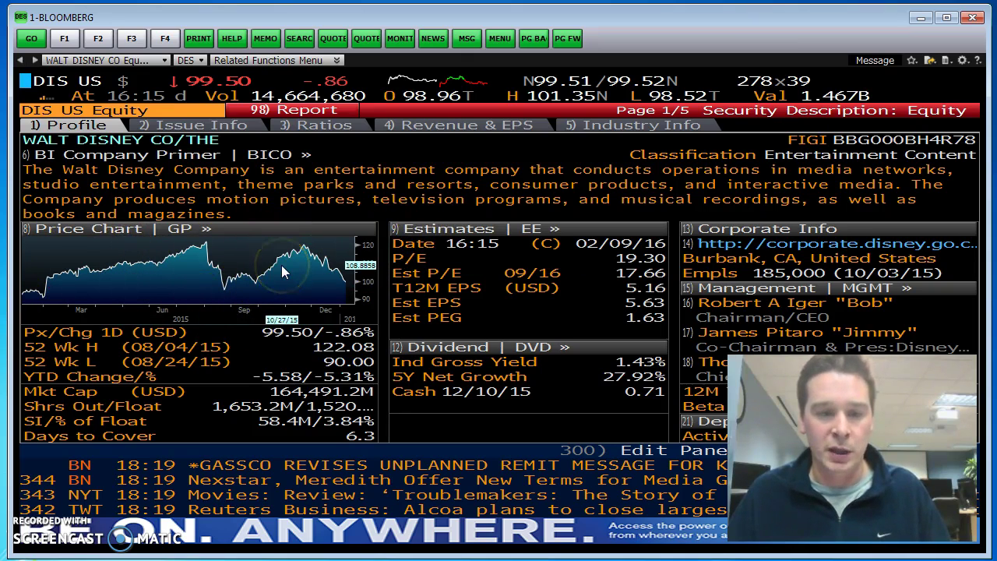
click(341, 127)
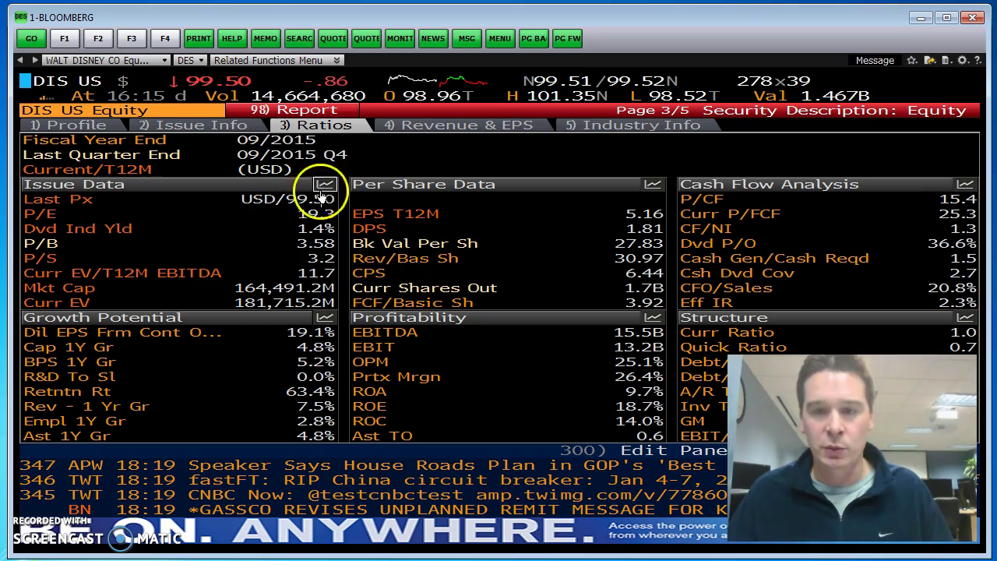
click(449, 129)
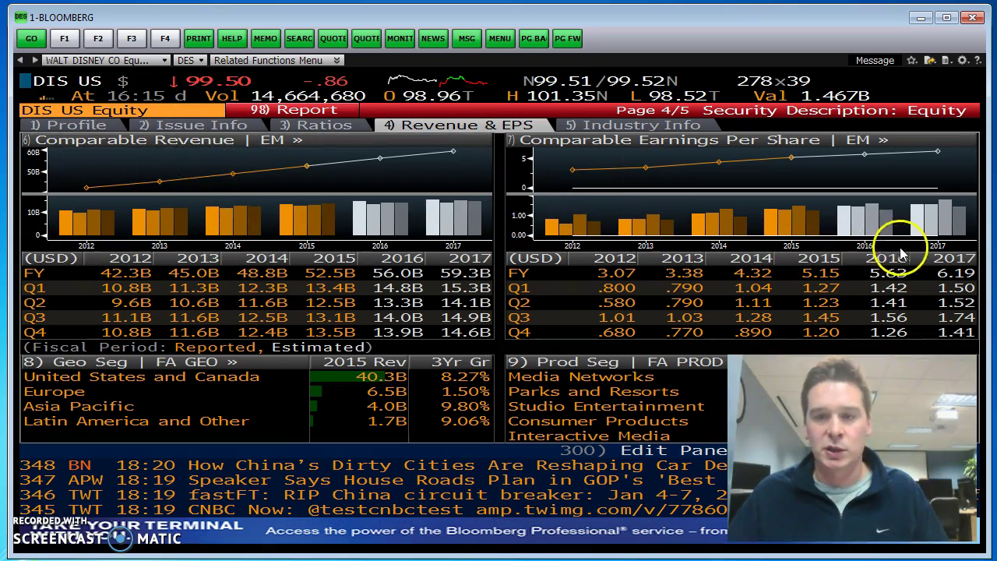
click(102, 128)
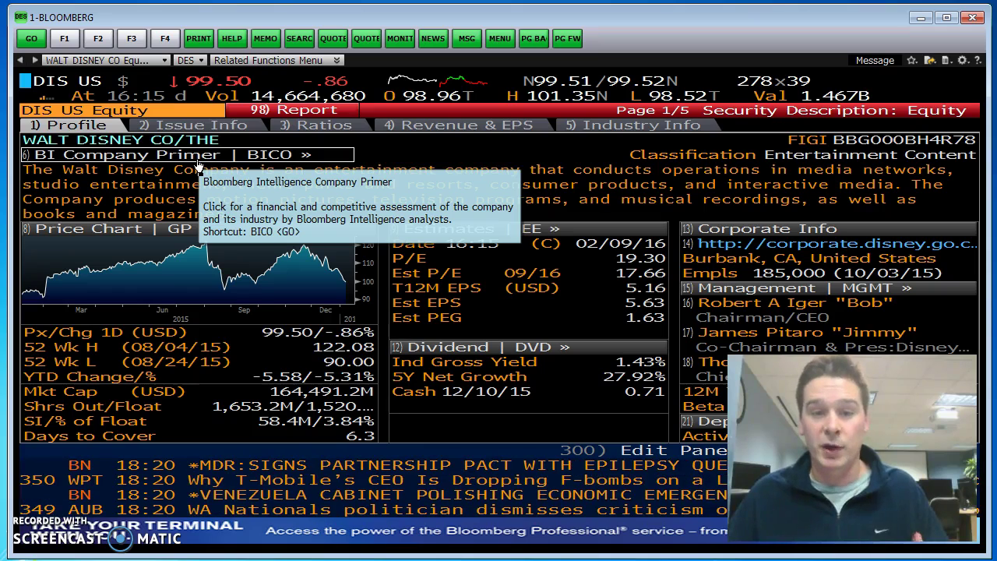
click(232, 159)
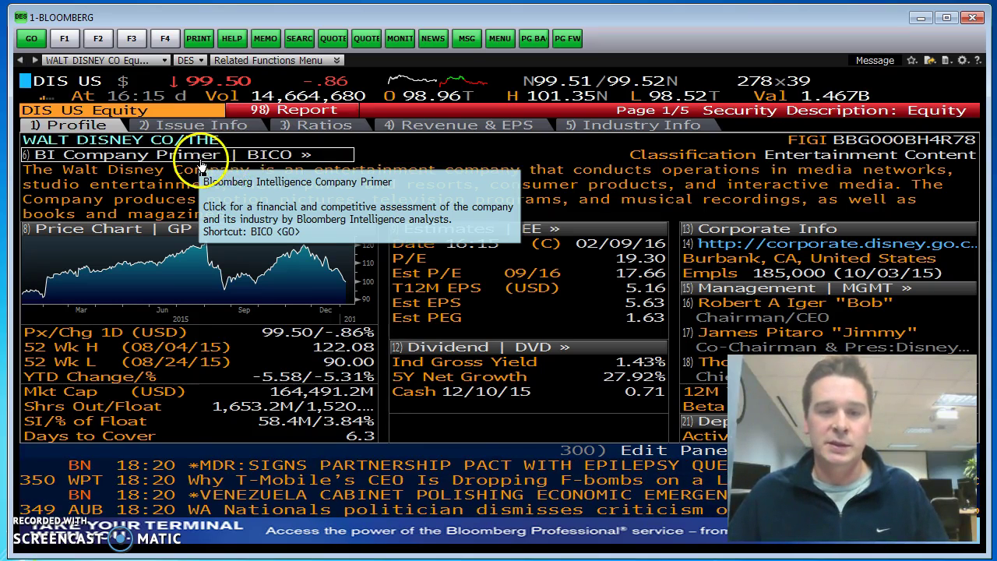
click(201, 160)
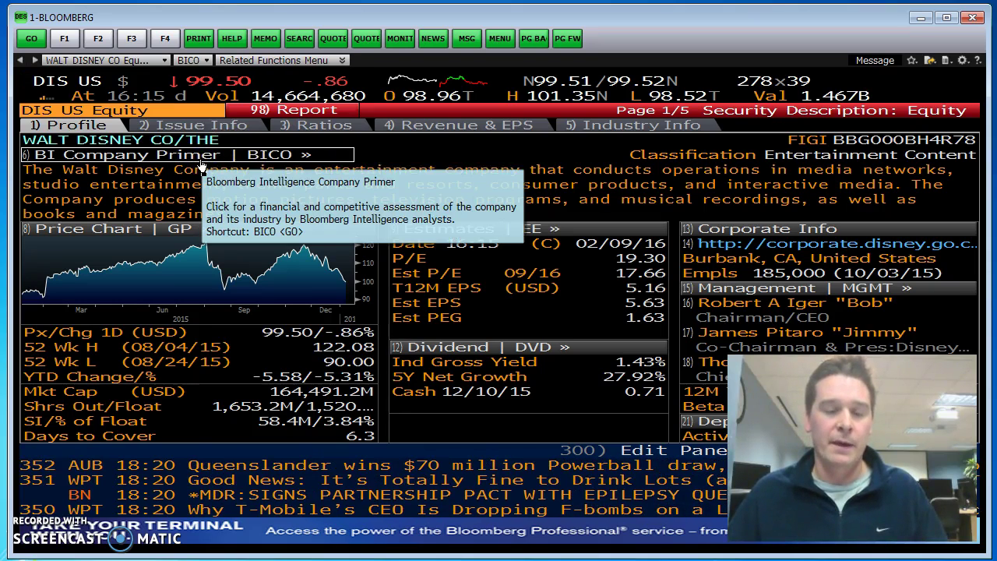
scroll(322, 256, down, 5)
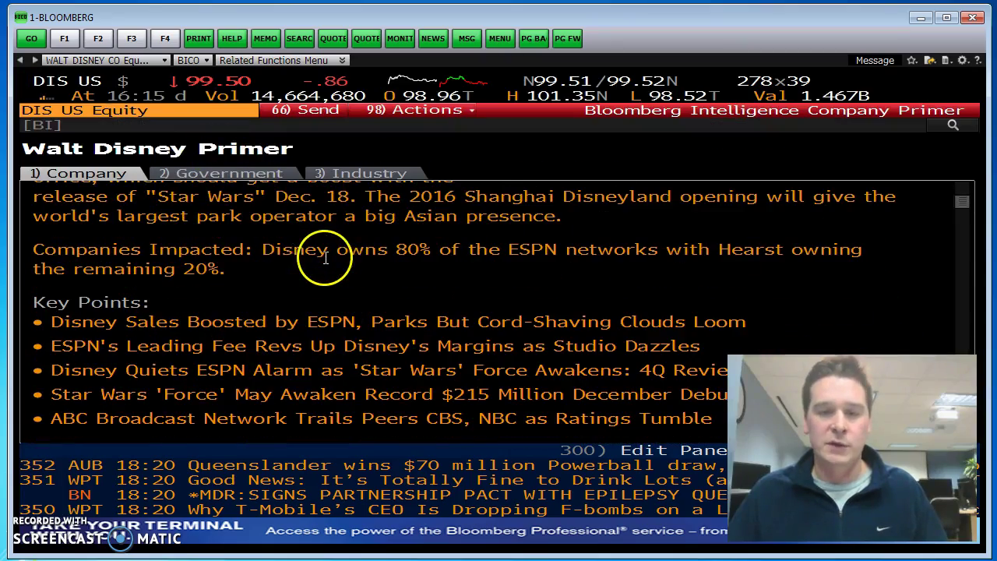
scroll(332, 311, up, 4)
scroll(302, 302, up, 1)
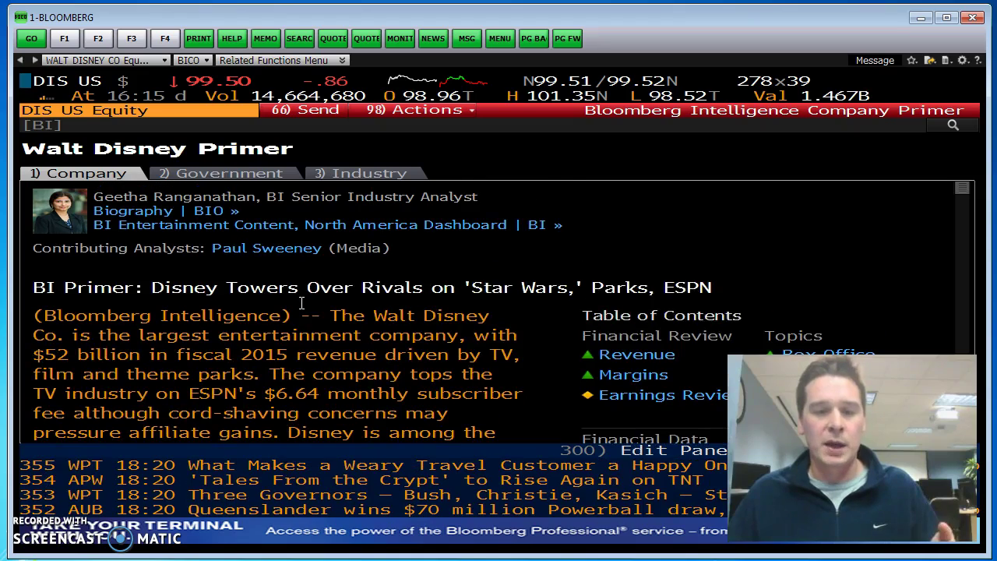
scroll(301, 303, down, 2)
scroll(301, 303, up, 1)
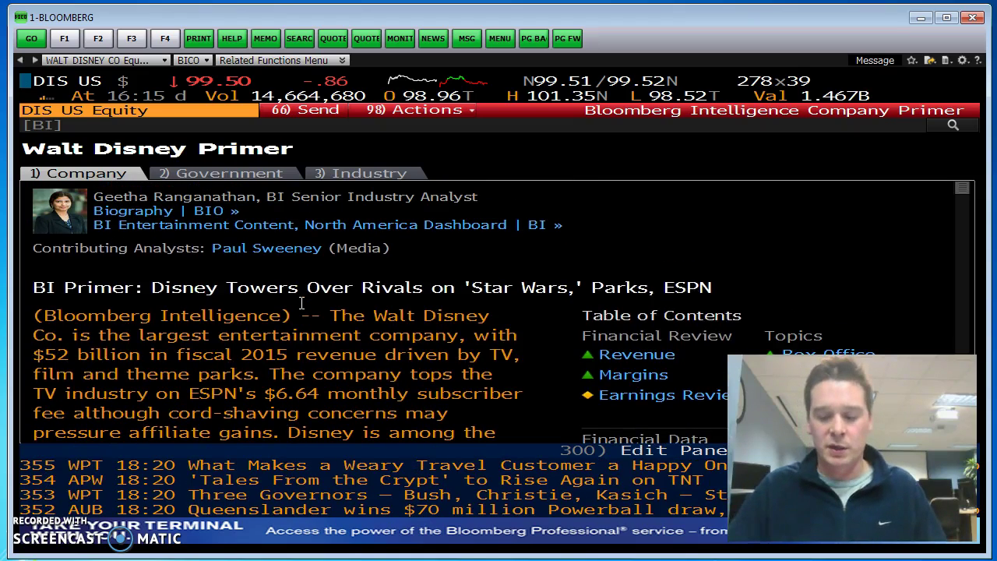
key(Escape)
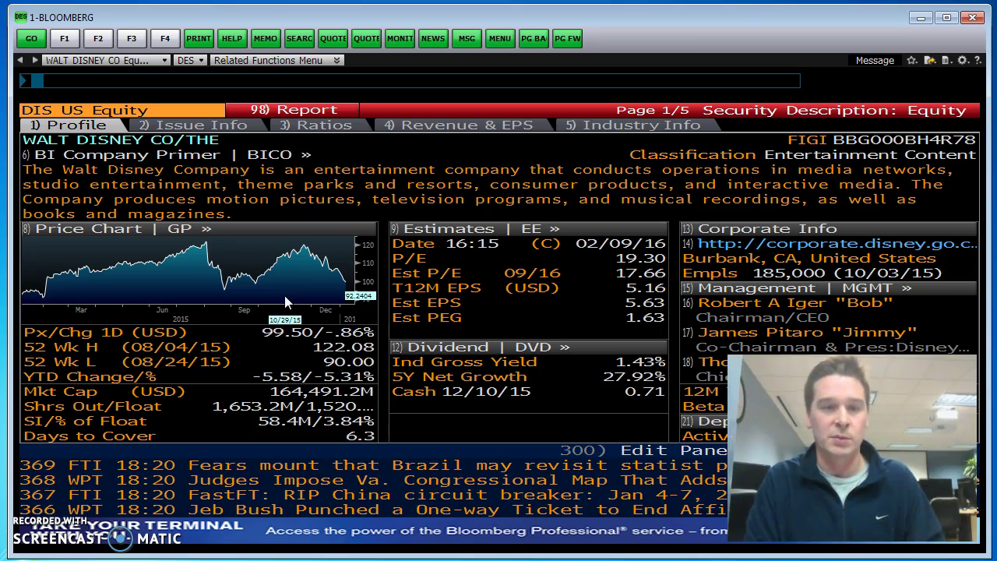
Step: Load Disney's GP line chart over 5Y (2011–2016) with annotation tools enabled
text(GP)
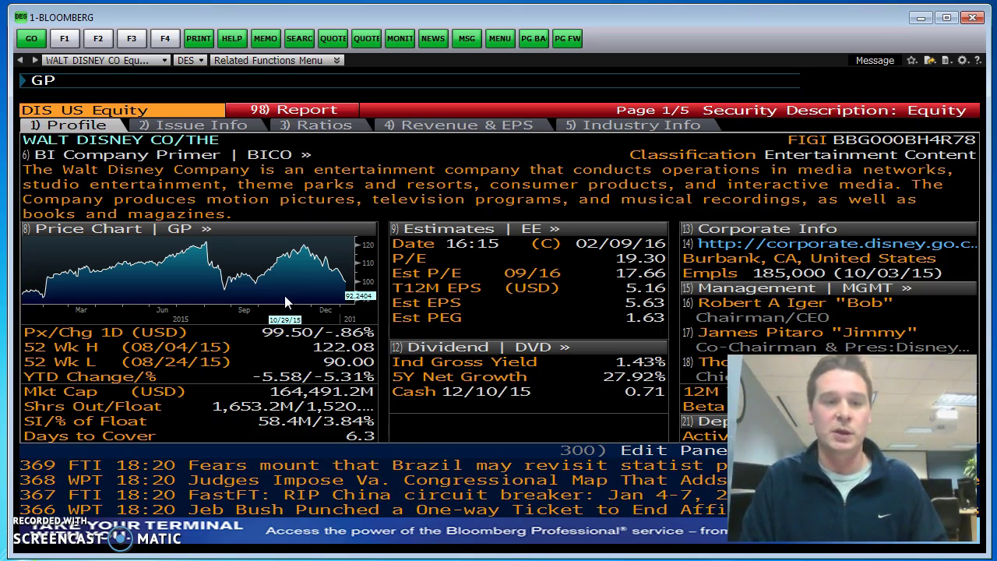
key(Return)
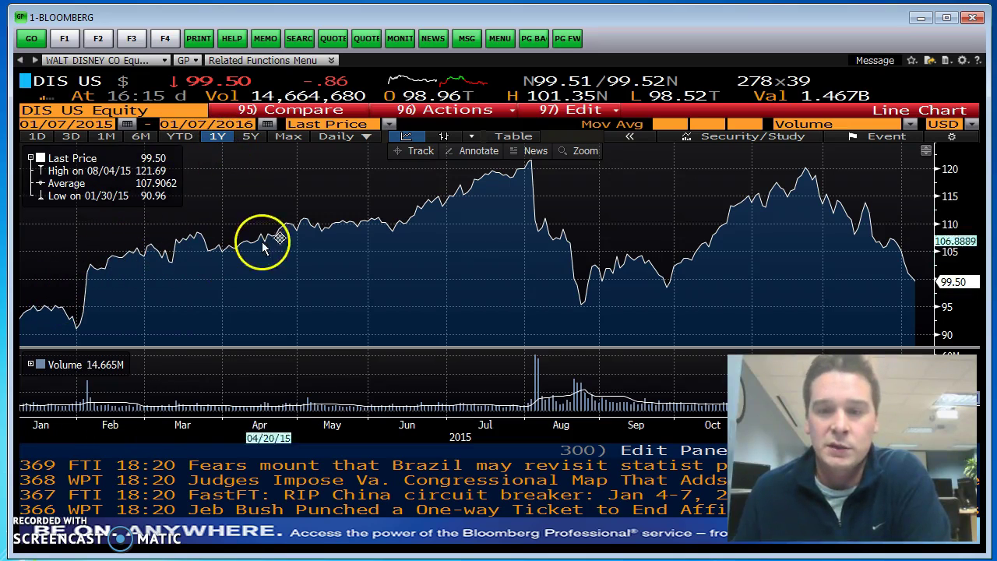
click(184, 139)
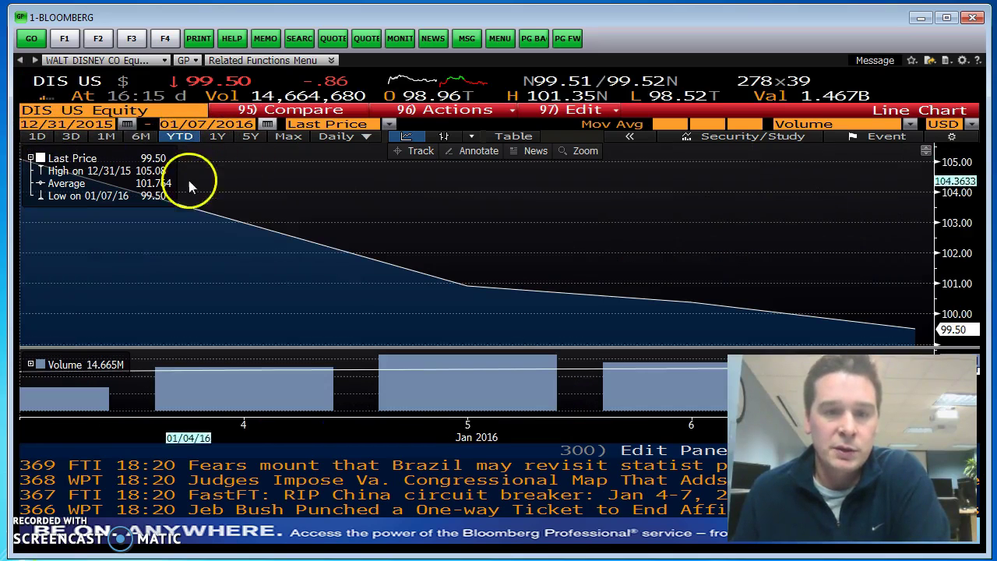
click(251, 138)
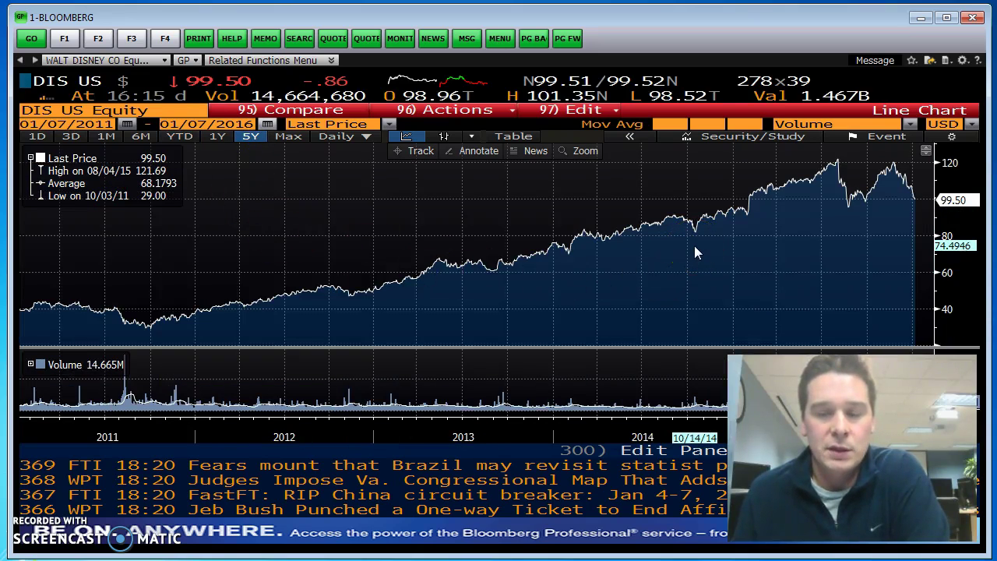
click(469, 150)
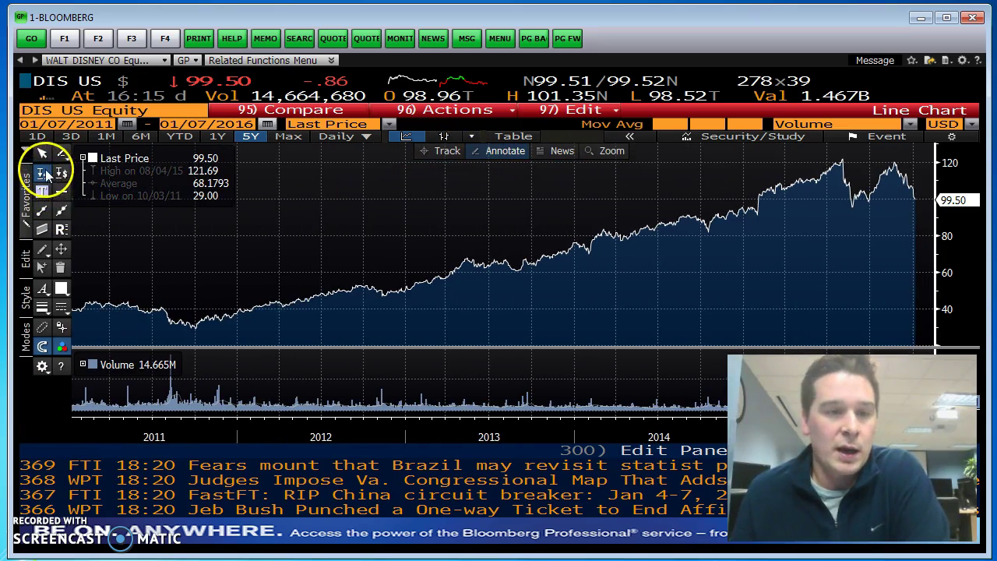
Step: Measure +243.10% from the October 2011 low to the latest price, then set a 1Y range
click(42, 175)
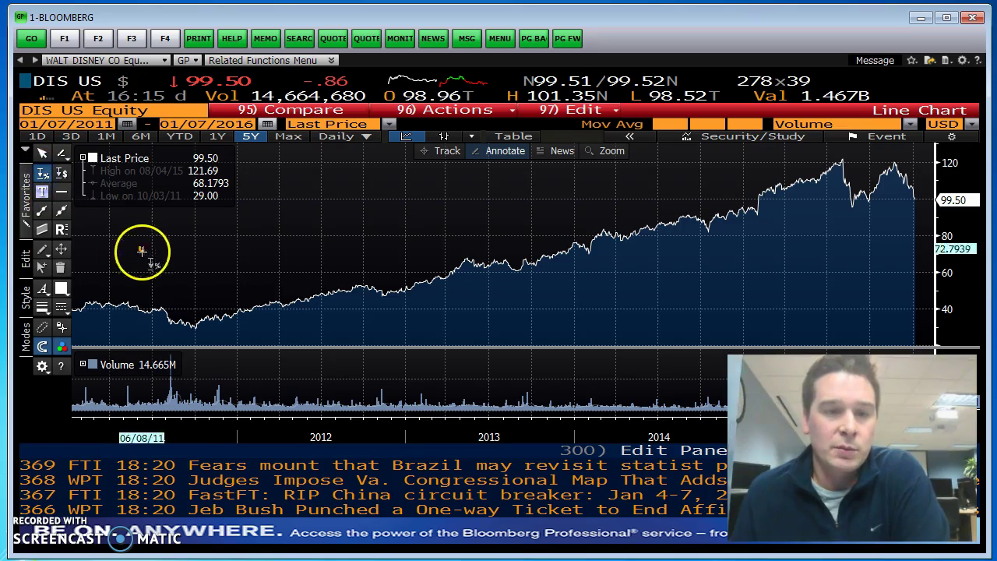
click(196, 327)
click(907, 201)
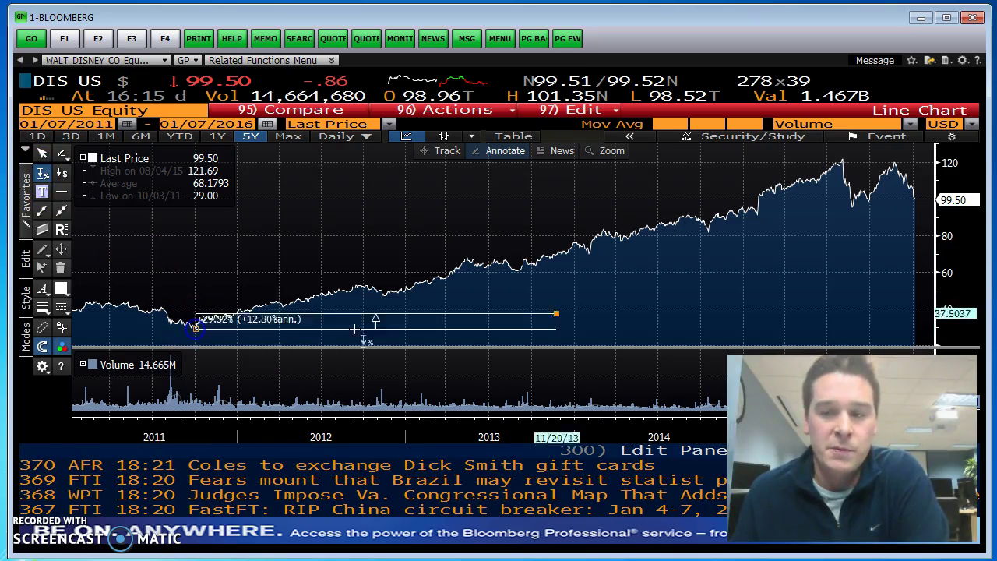
click(916, 201)
click(290, 222)
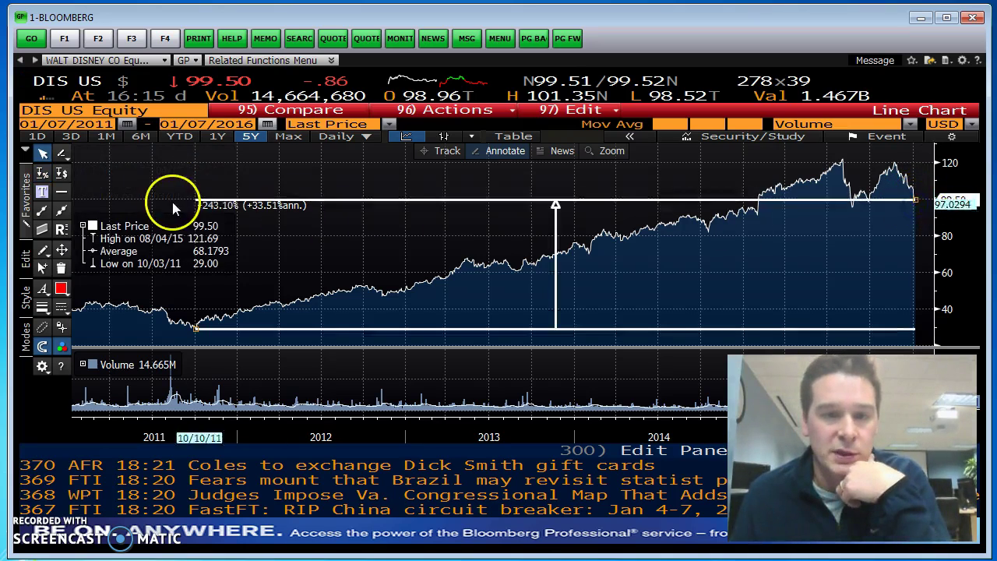
click(211, 206)
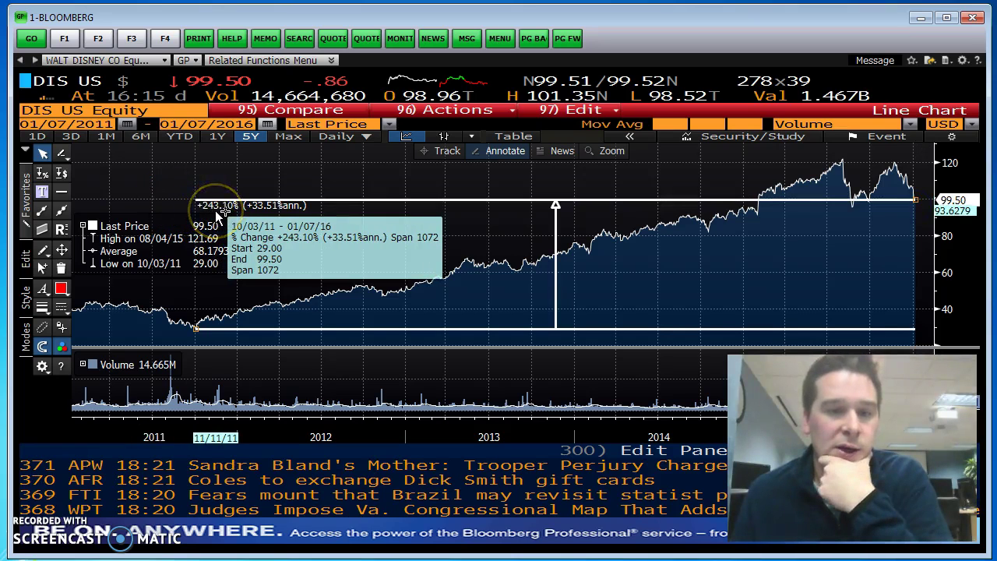
click(207, 334)
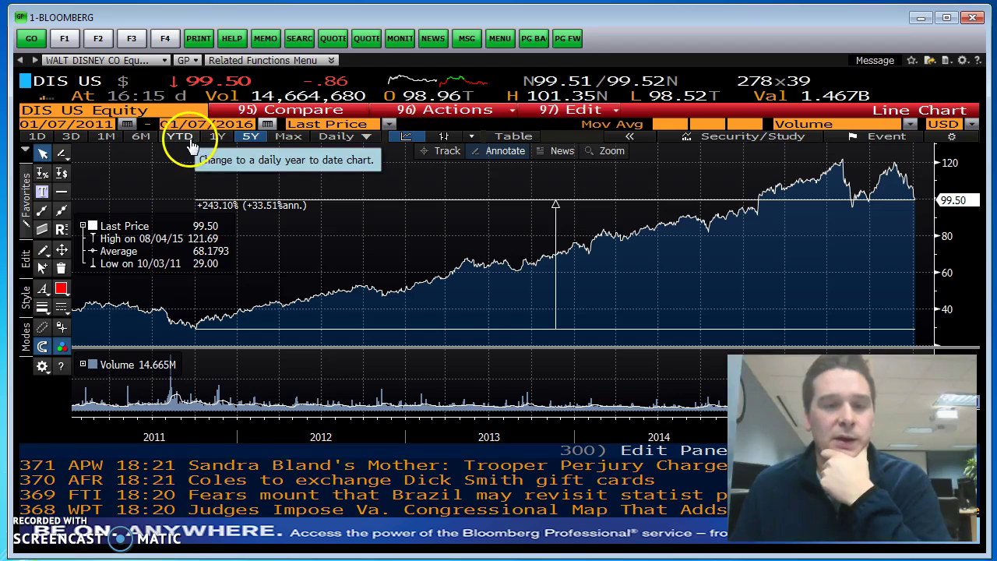
click(217, 138)
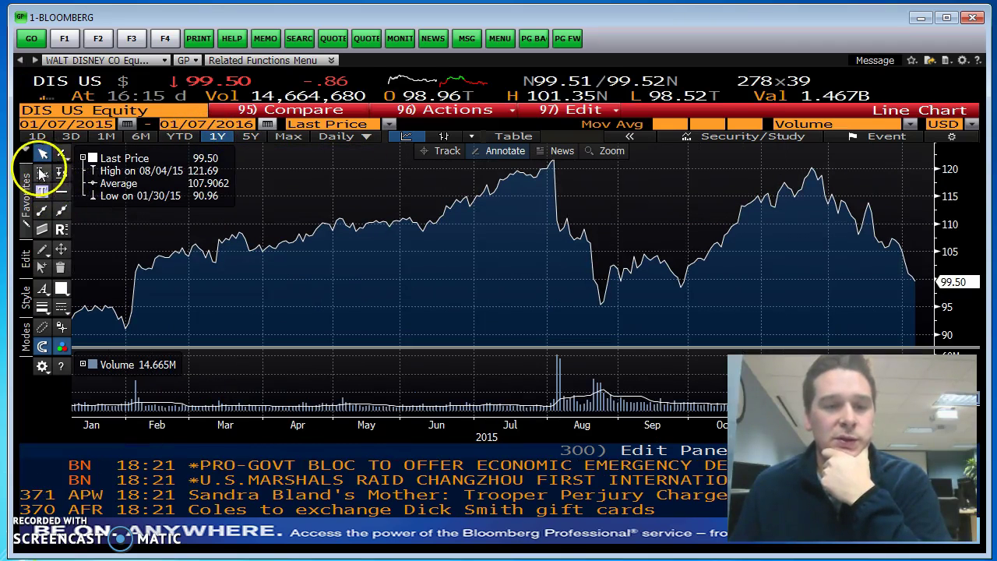
Step: Add a +7.19% change from the January low and a red February–July trend channel
click(43, 173)
mouse_move(76, 319)
mouse_down()
mouse_move(517, 284)
mouse_move(921, 281)
mouse_up()
mouse_move(97, 292)
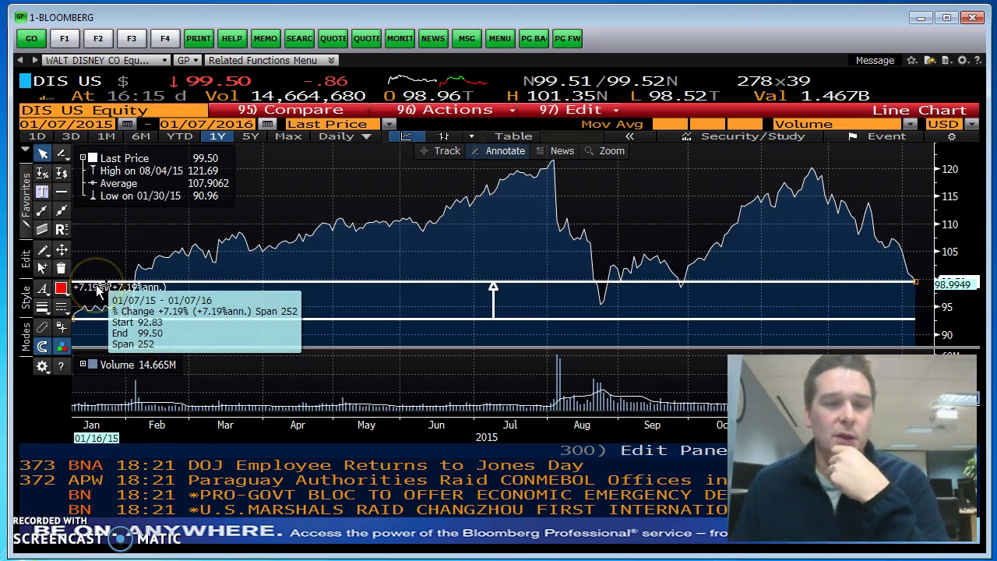
click(14, 175)
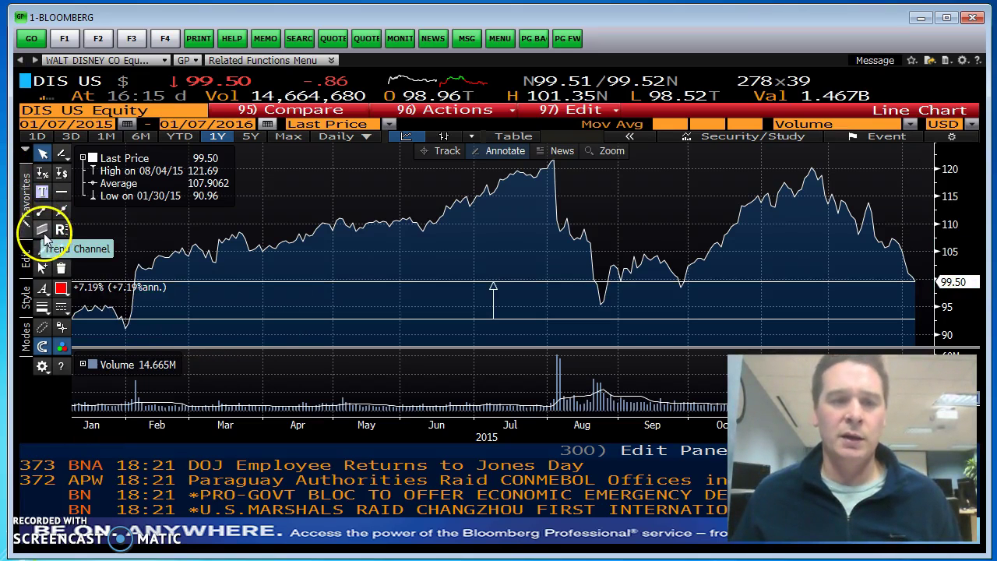
click(43, 231)
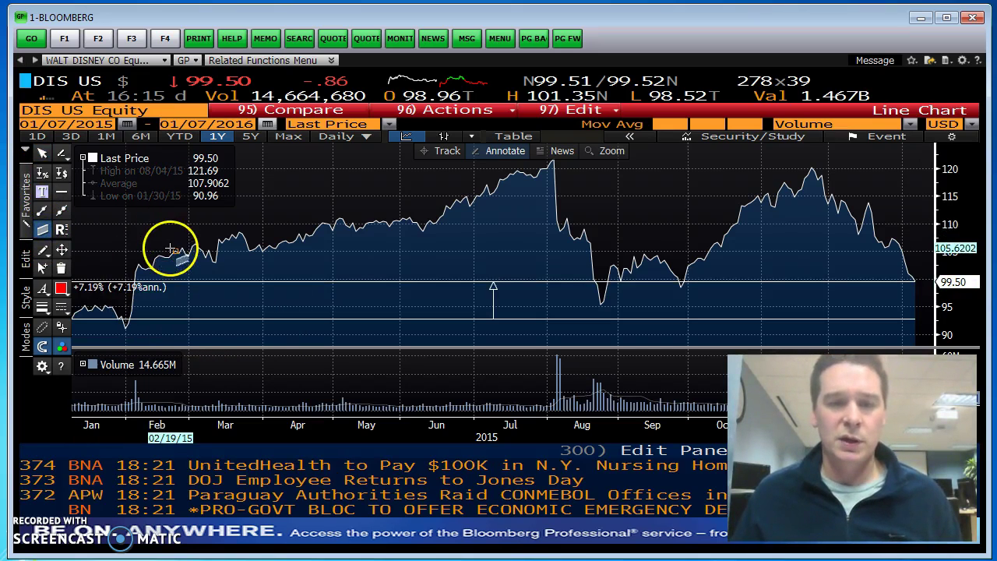
mouse_move(169, 240)
mouse_down()
mouse_move(195, 251)
mouse_move(339, 205)
mouse_move(366, 249)
mouse_up()
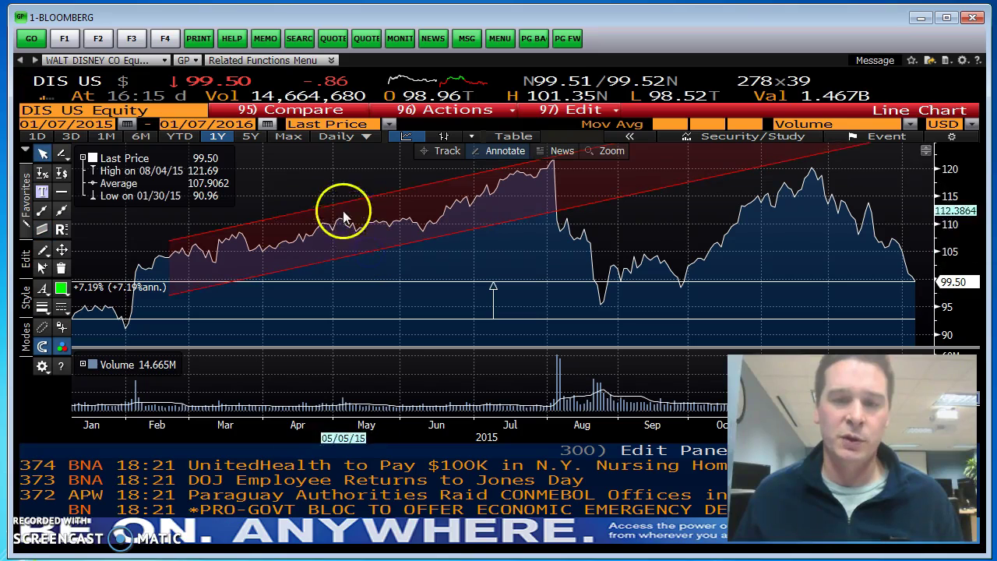